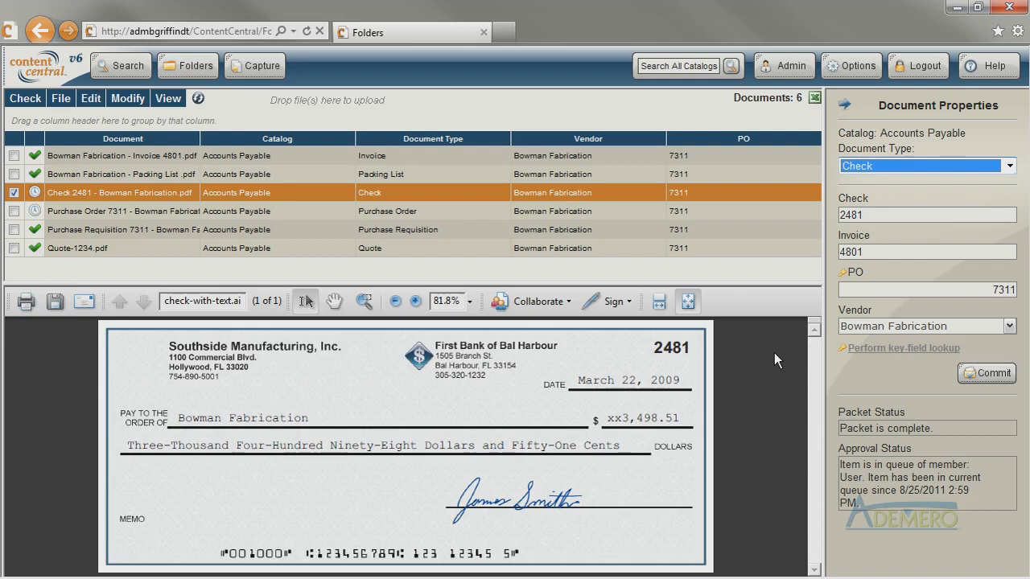
Open the zonal recognition settings for the Check document type in the Accounts Payable catalog and add a recognition zone.
click(938, 219)
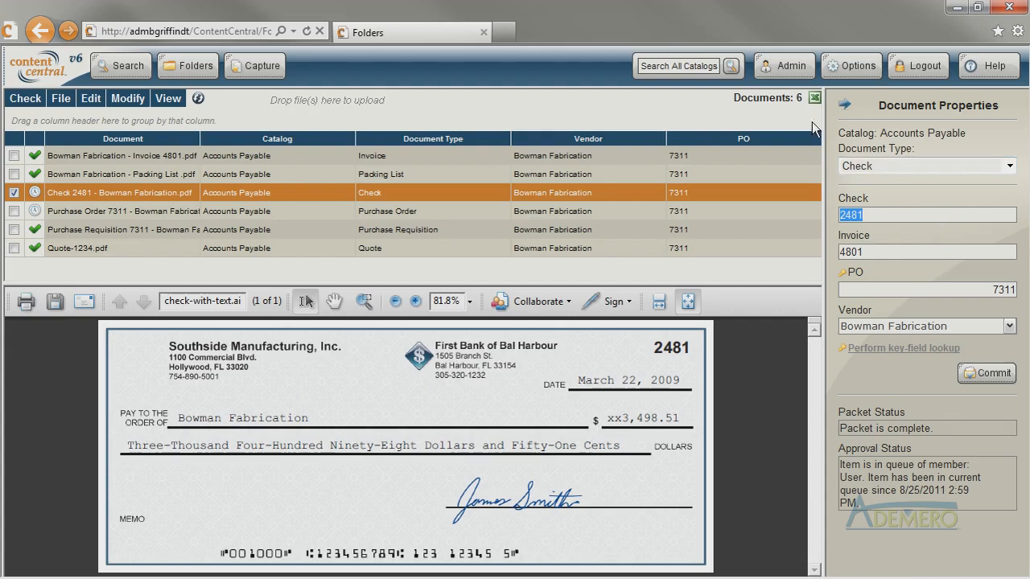
click(785, 68)
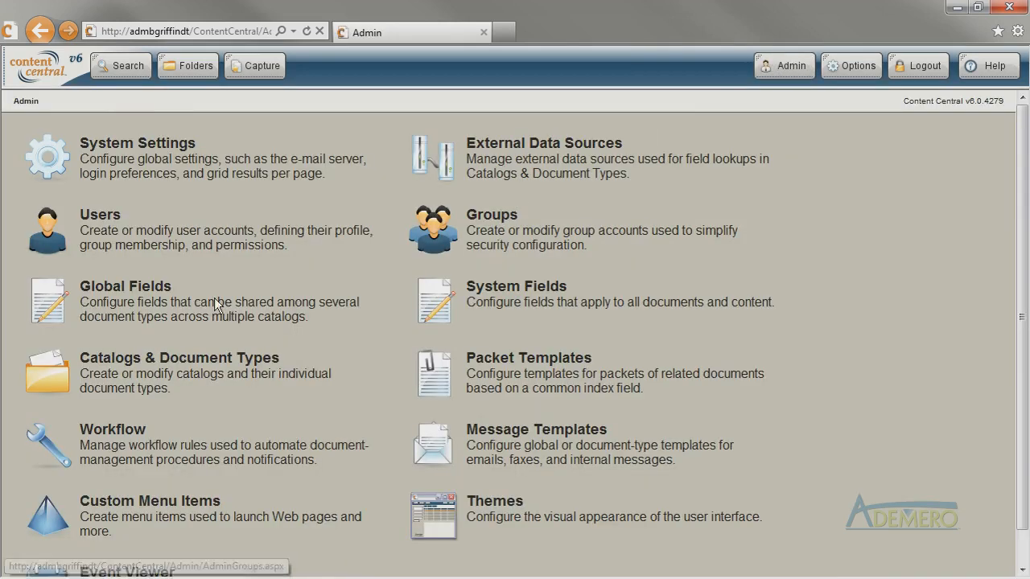
click(173, 369)
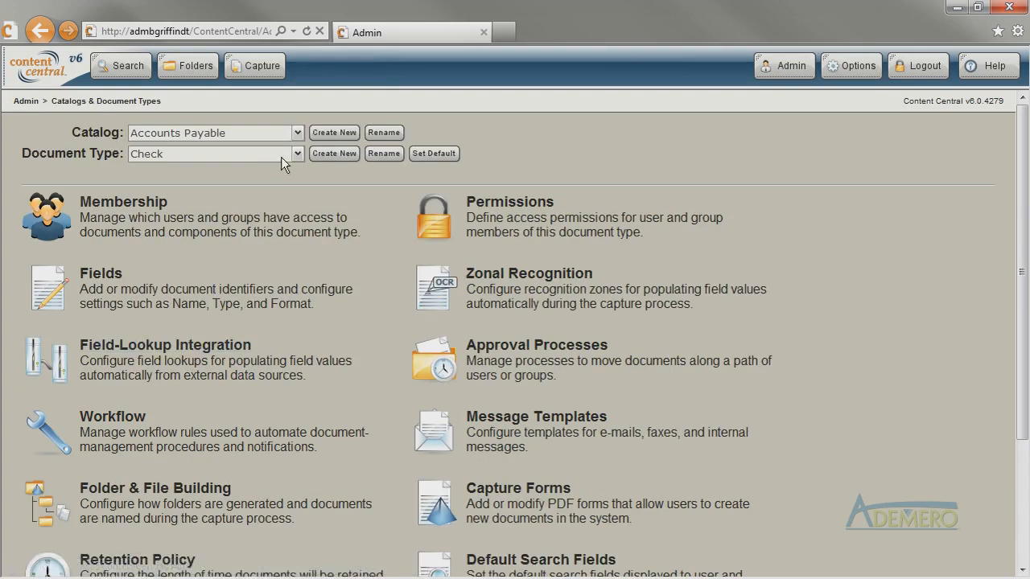
click(524, 288)
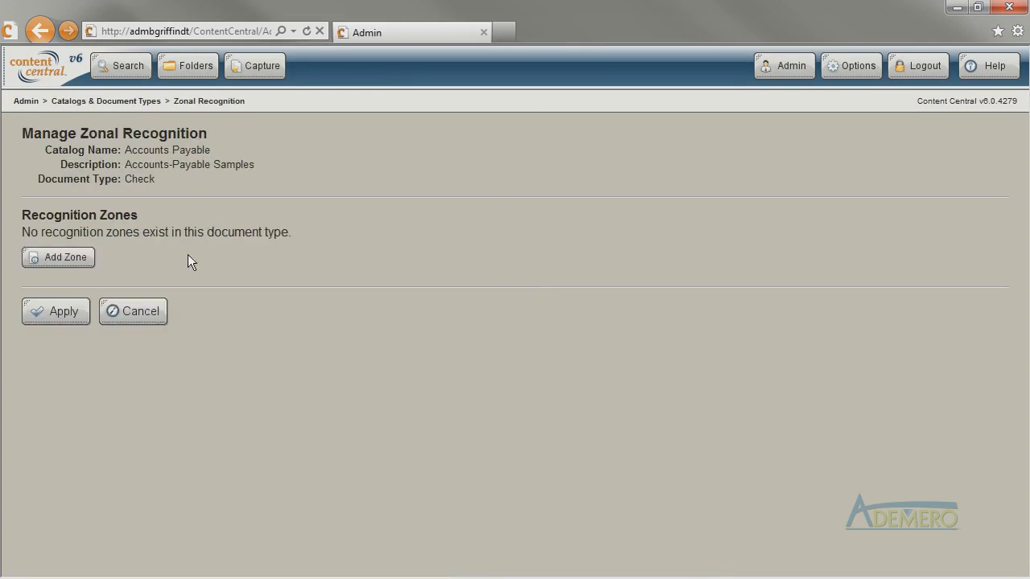
click(84, 262)
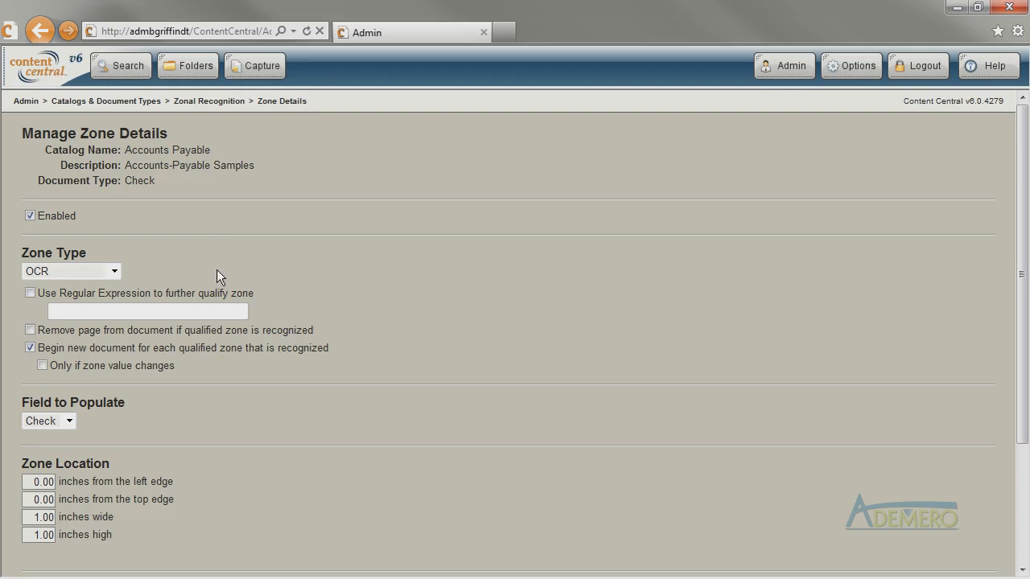
Set the new zone's type to OCR and choose Check as the field to populate.
click(115, 272)
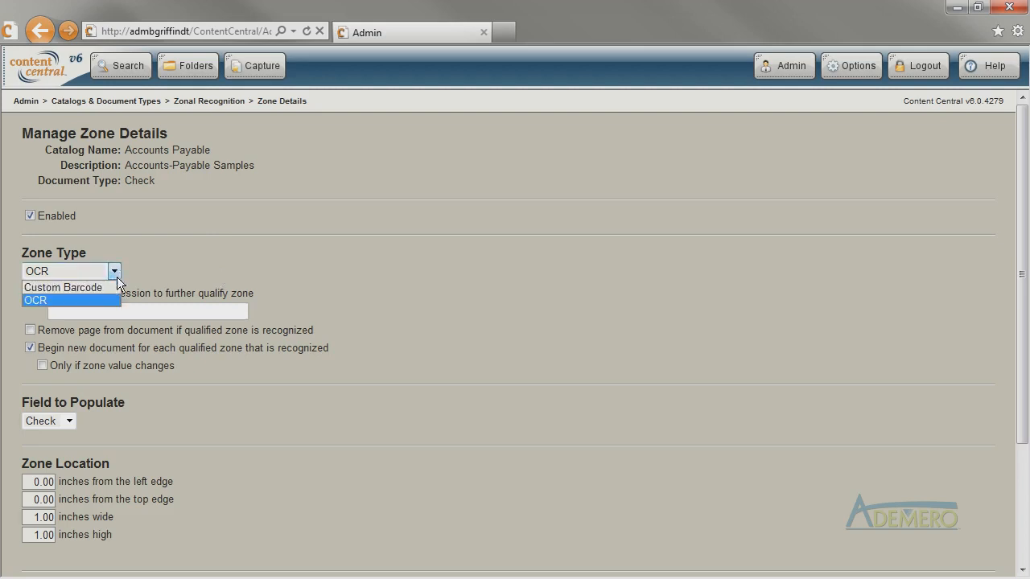
click(115, 301)
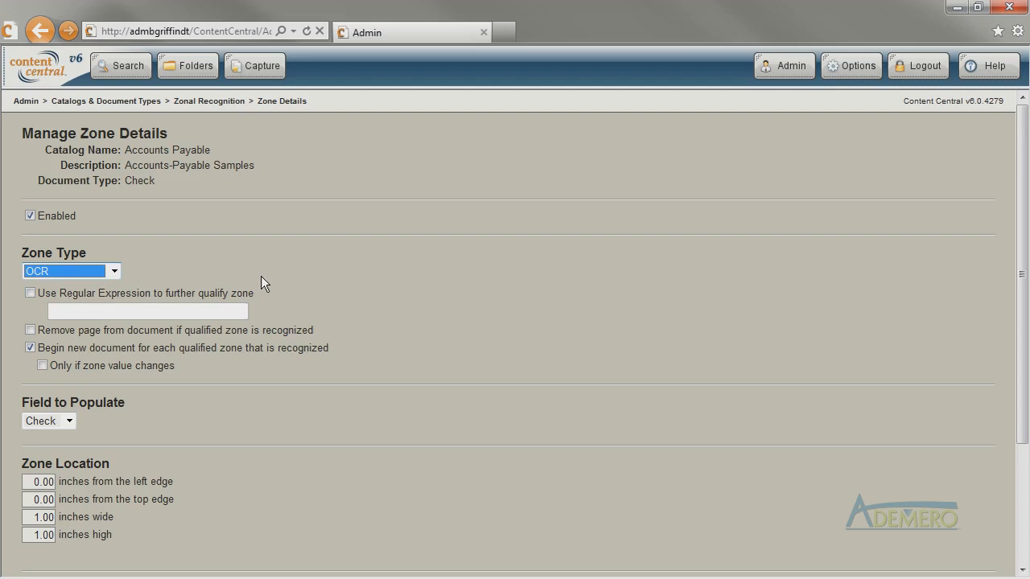
click(71, 422)
click(64, 439)
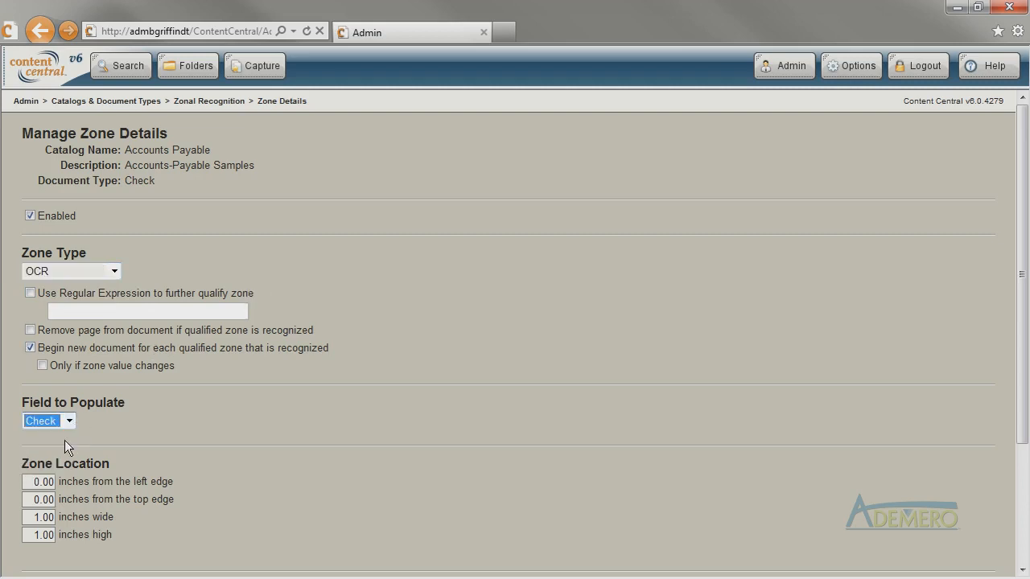
Place the zone 7.00 inches from the left edge and 1.50 from the top, size it 0.50 by 0.50 inches, and apply it.
key(Tab)
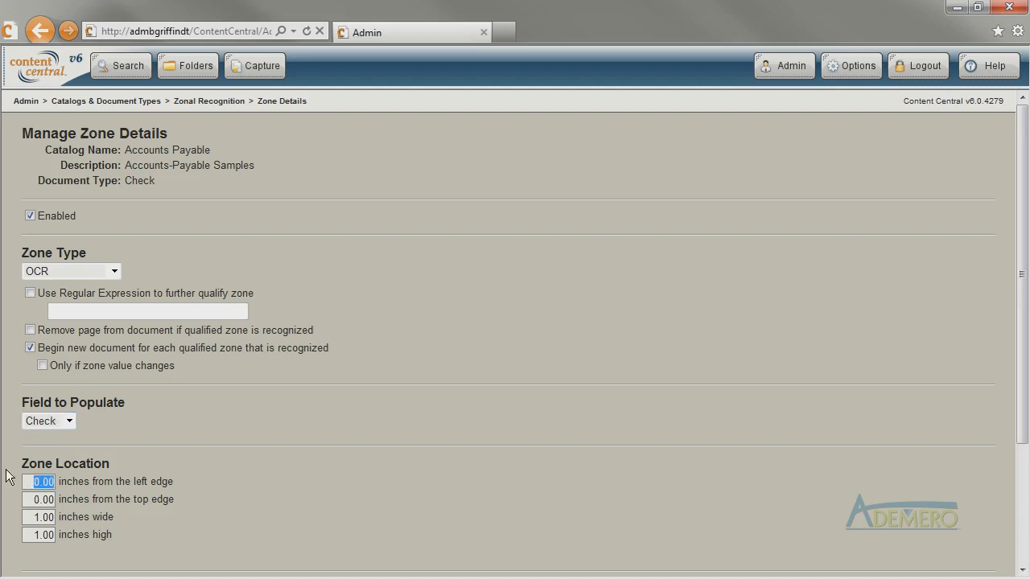
text(7)
key(Tab)
text(1.5)
key(Tab)
key(BackSpace)
text(.5)
key(Tab)
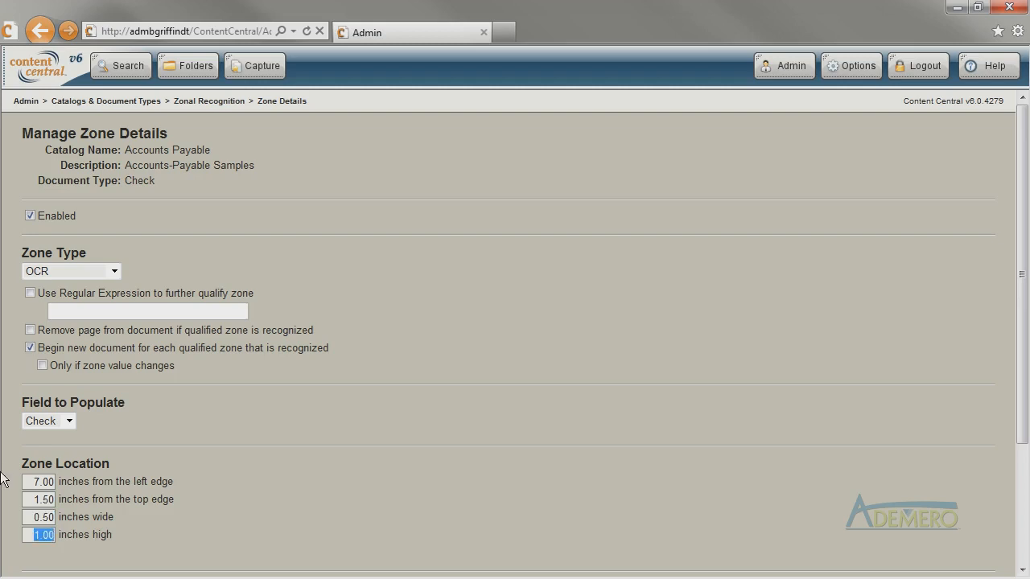
key(BackSpace)
text(.5)
drag(1026, 439, 1026, 555)
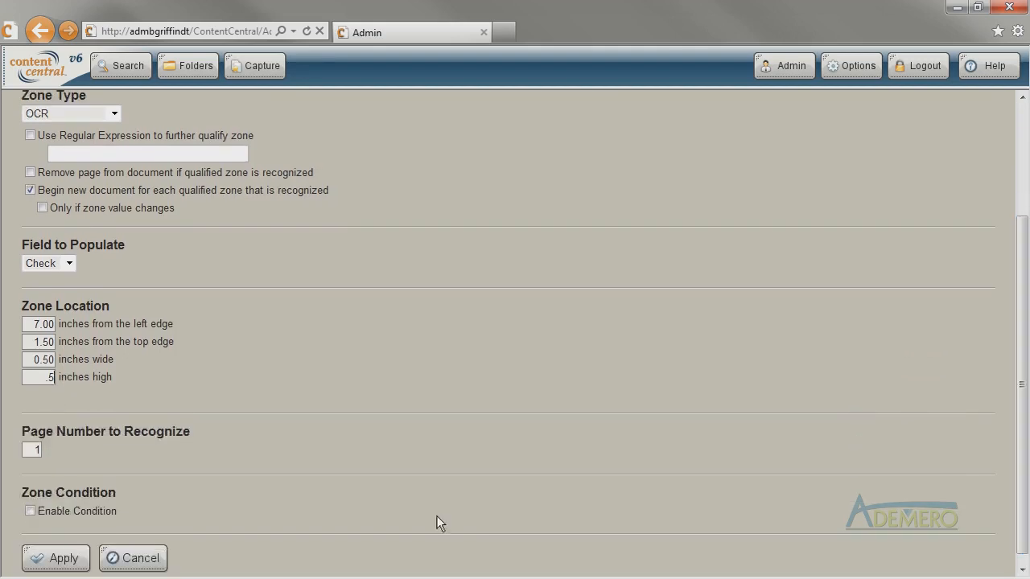
click(50, 561)
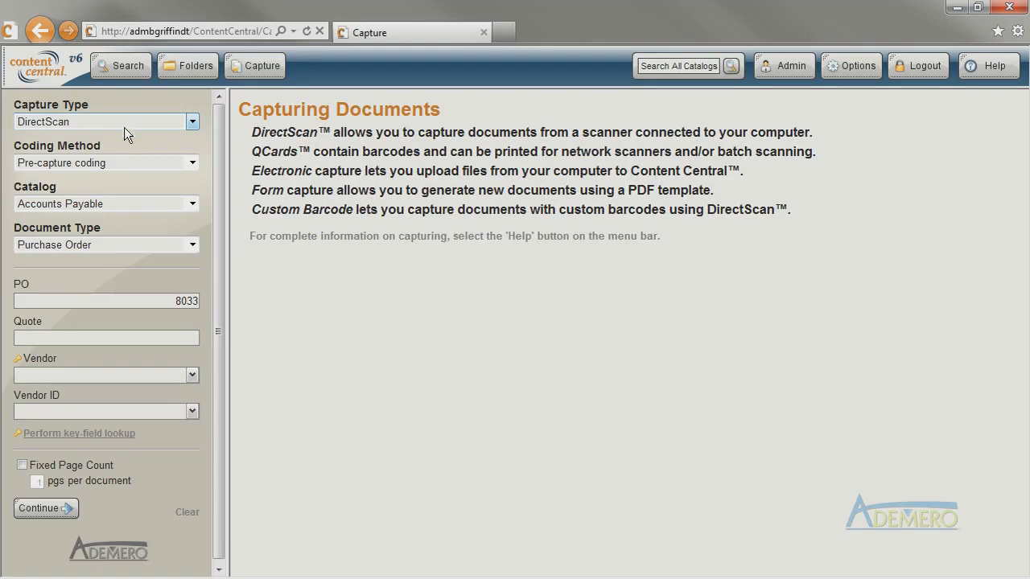
Choose Check as the document type for the DirectScan capture.
click(127, 246)
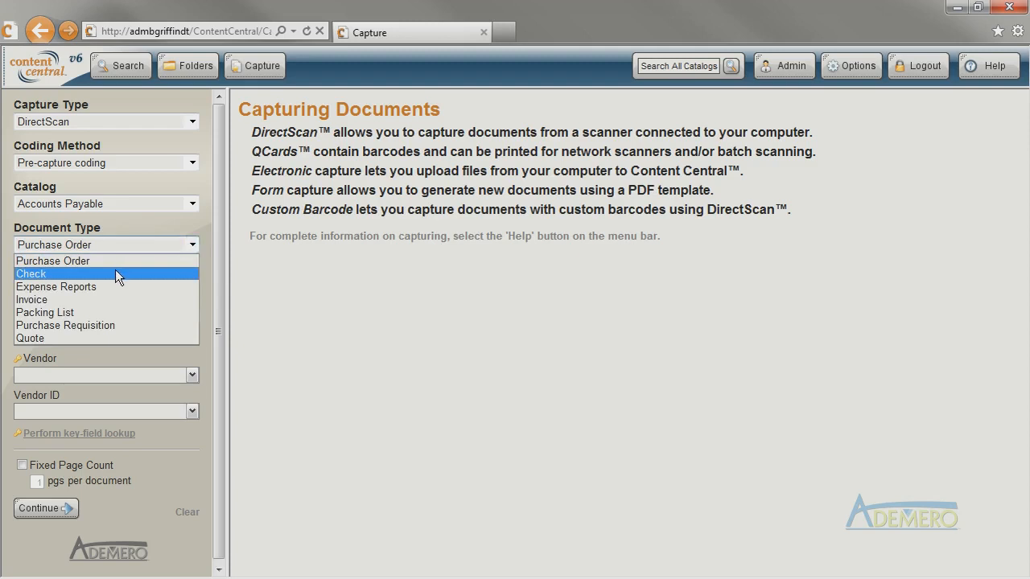
click(117, 272)
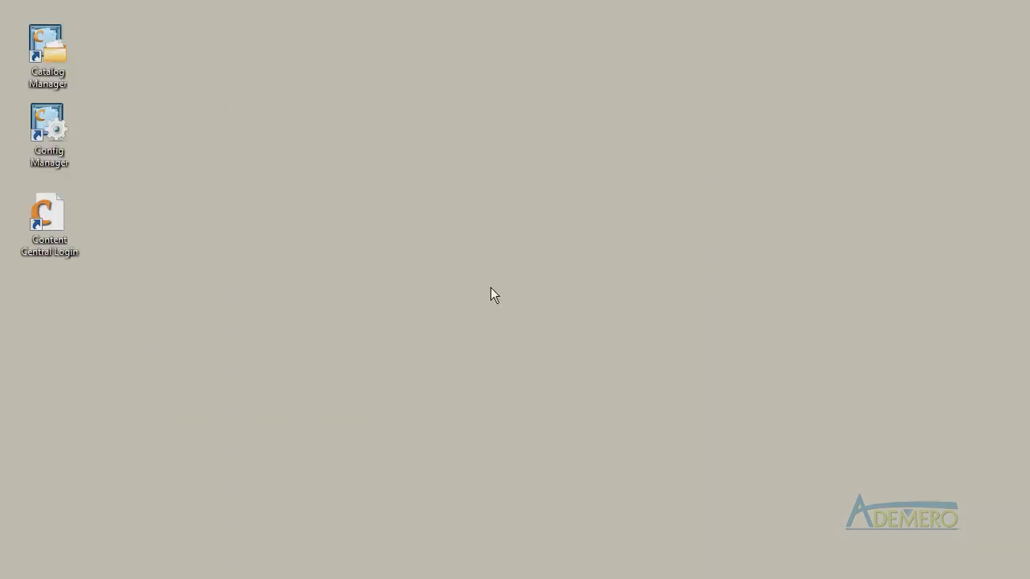
Launch Catalog Manager and open the Accounts Payable catalog's Purchase Orders capture job for editing.
double_click(47, 48)
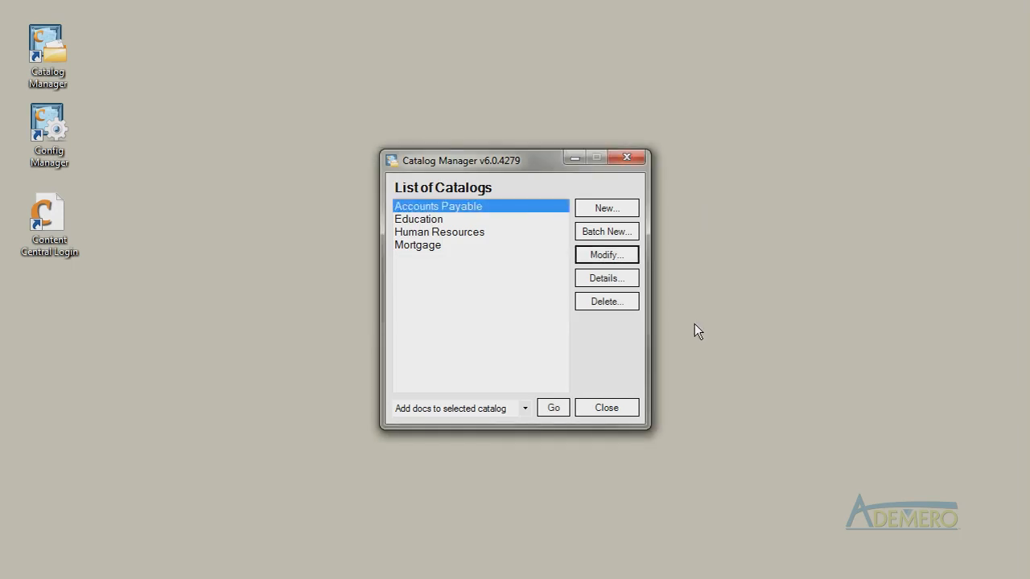
click(473, 211)
double_click(473, 210)
click(444, 201)
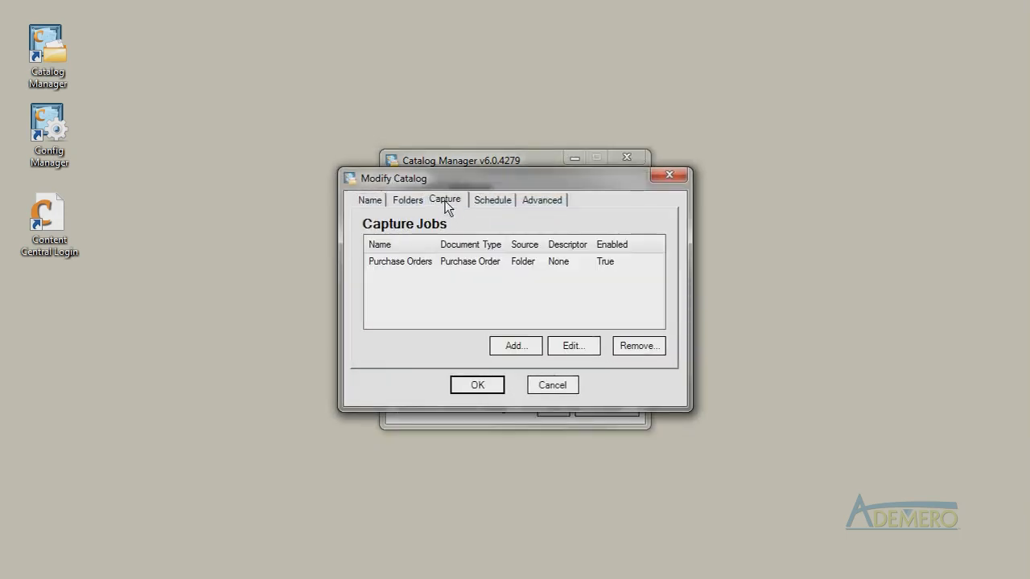
click(473, 268)
click(568, 354)
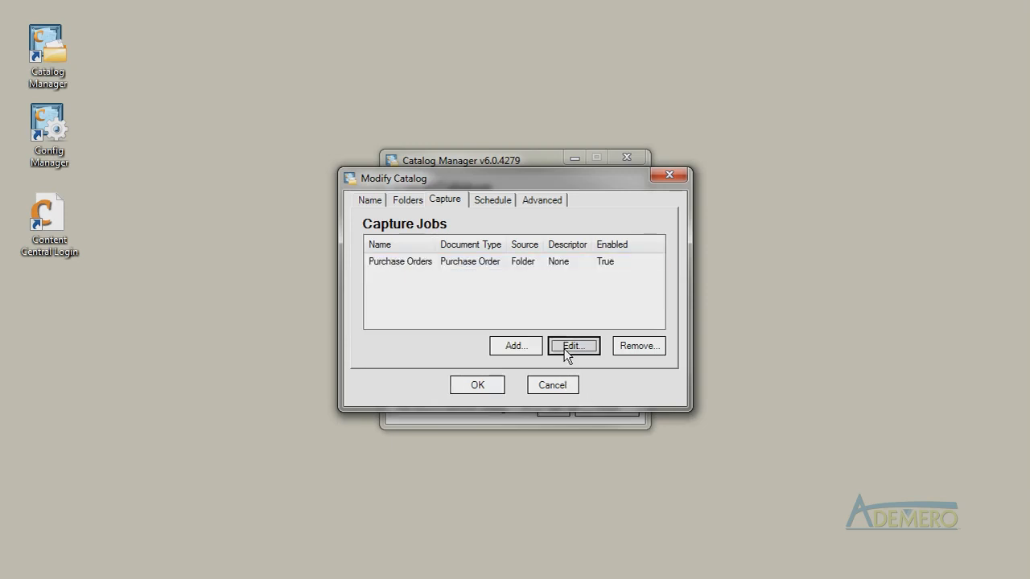
Switch the capture job's document type to Check, and set it back to Purchase Order.
click(459, 228)
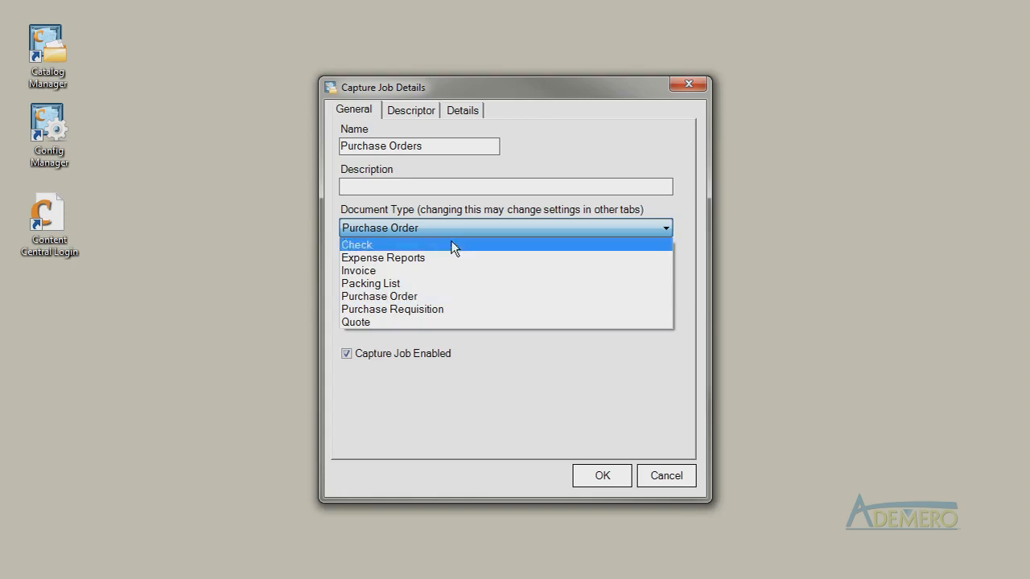
click(435, 296)
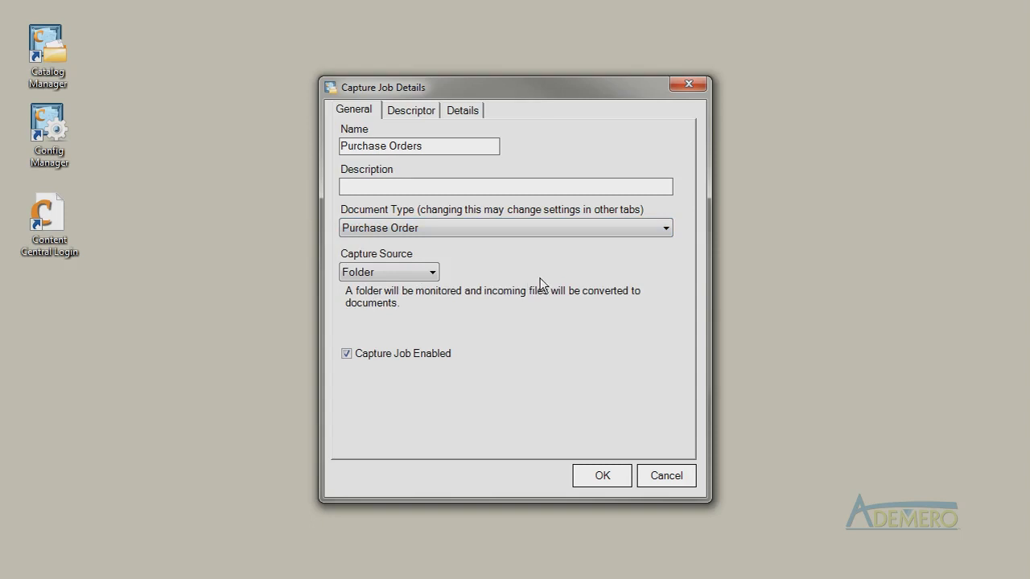
click(531, 233)
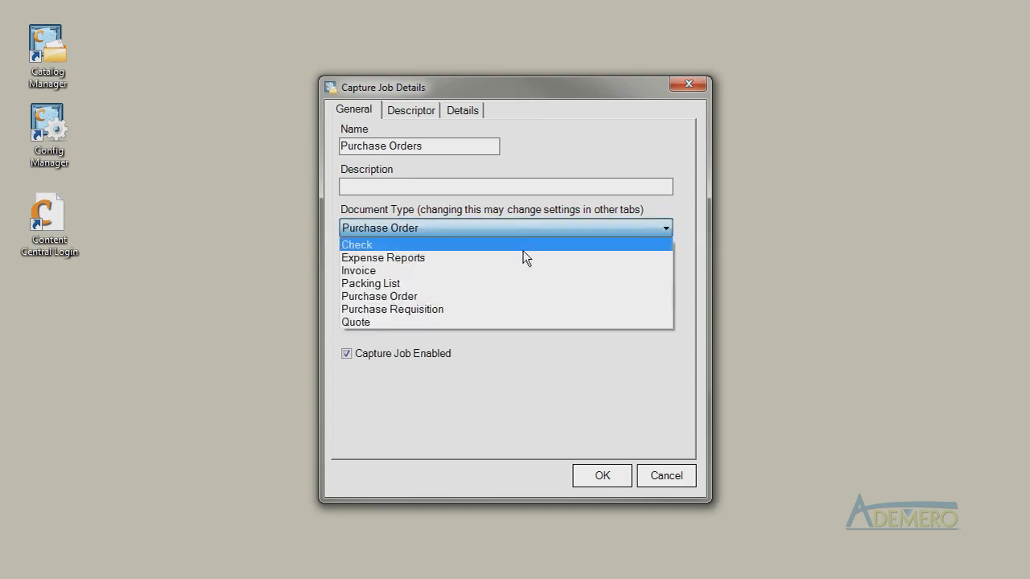
click(524, 246)
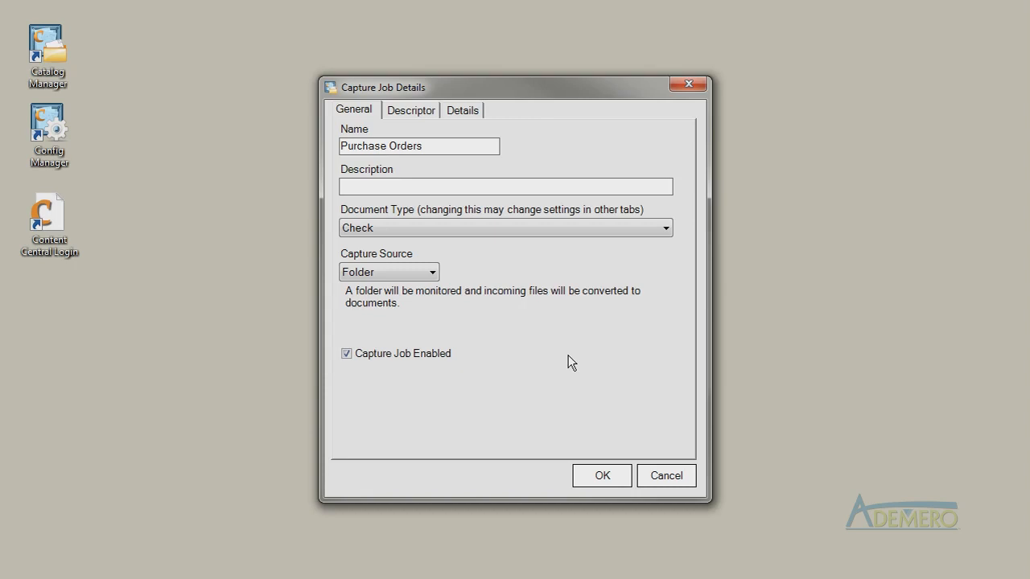
click(569, 229)
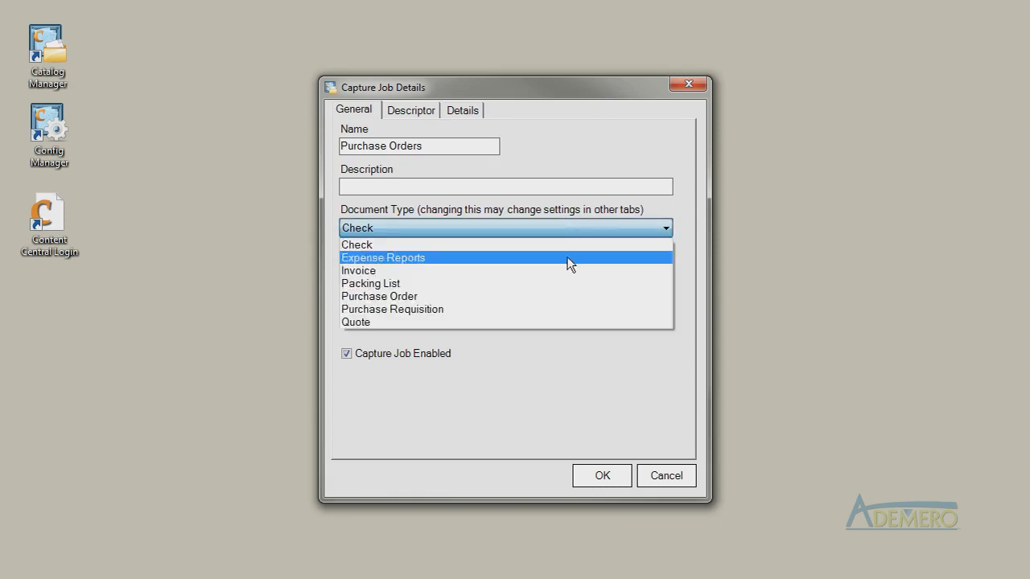
click(560, 296)
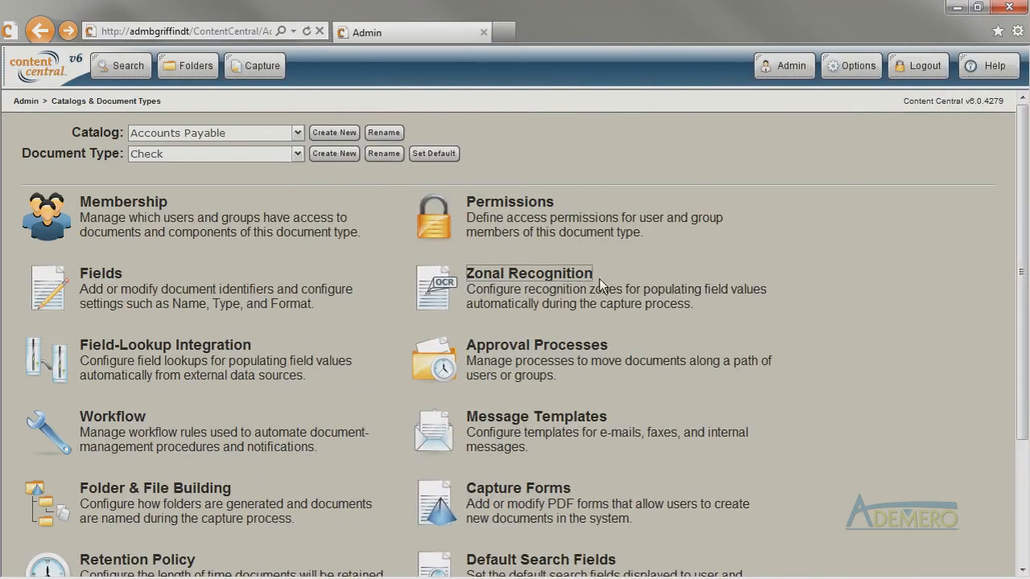
click(573, 278)
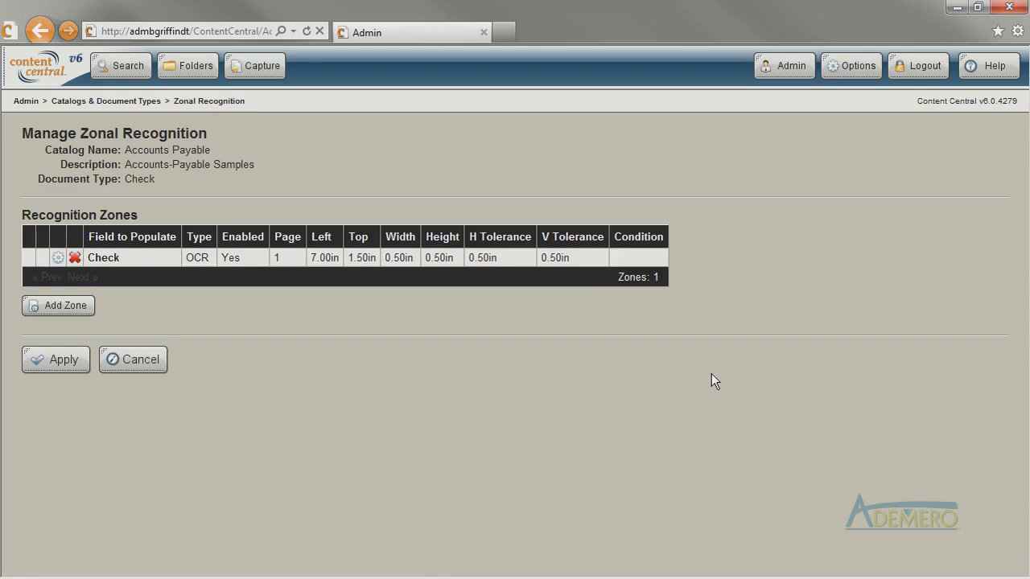
Add a second recognition zone to the Check document type and set its zone type to Custom Barcode.
click(79, 305)
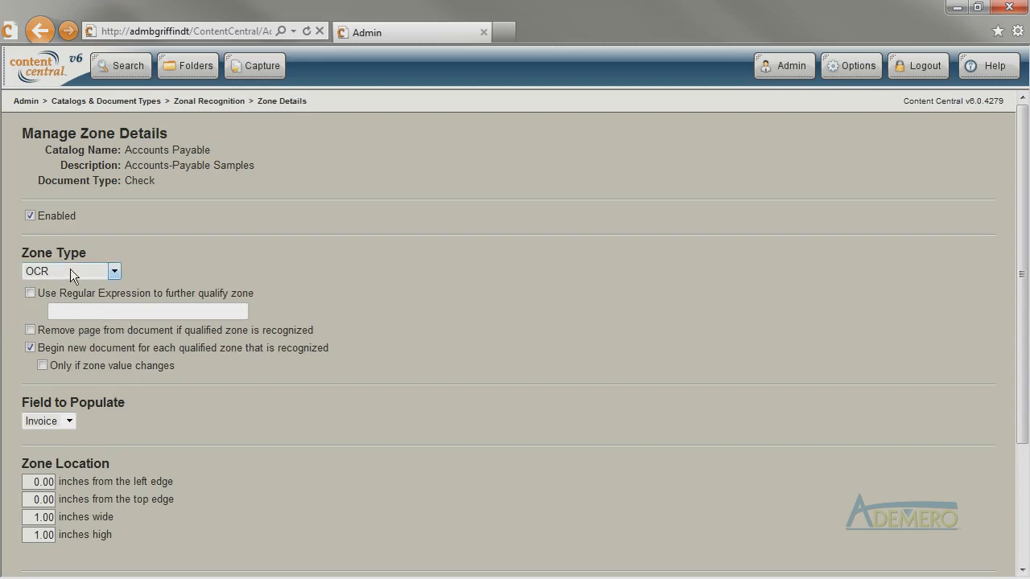
click(73, 271)
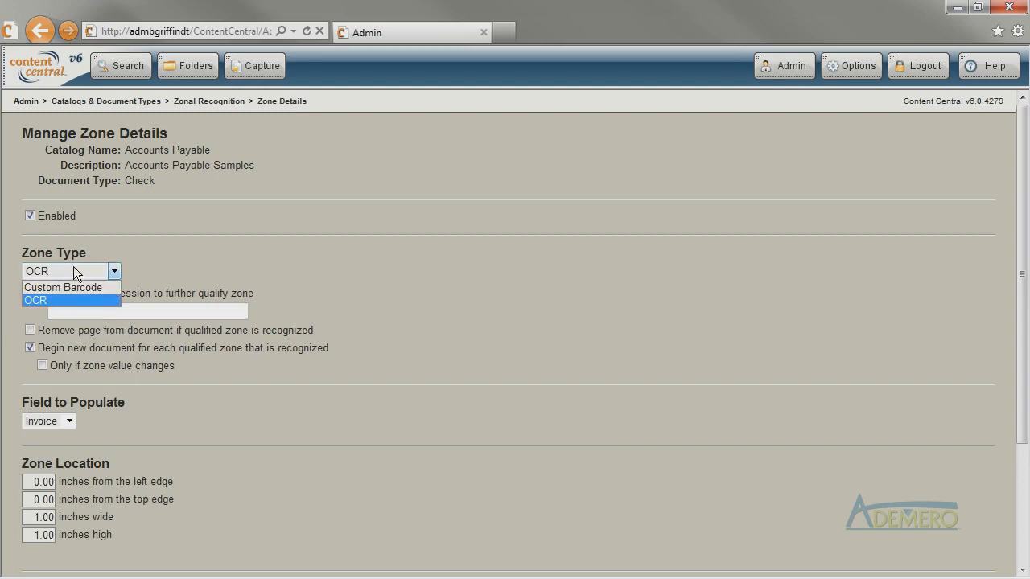
click(113, 289)
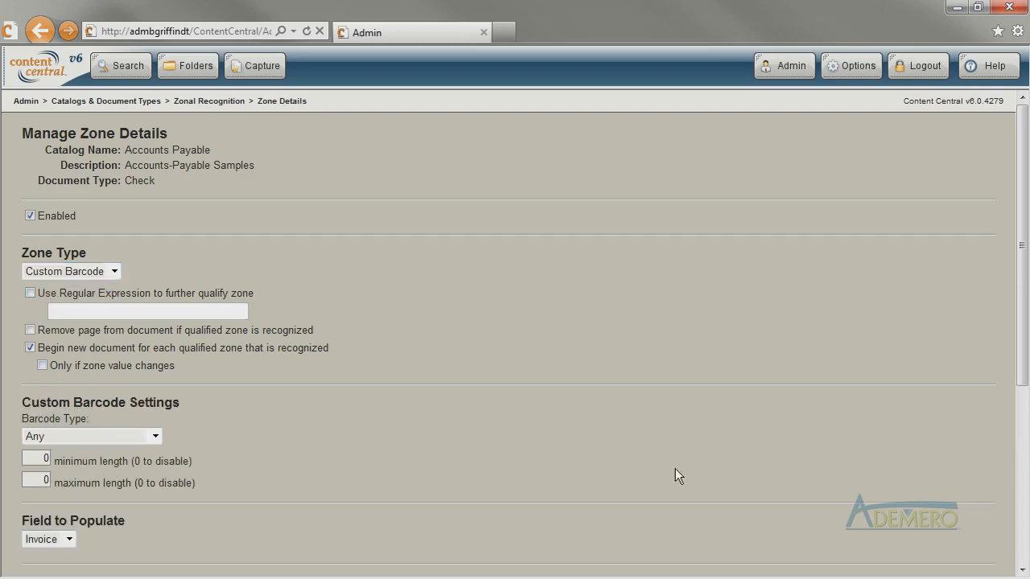
Place the barcode zone 3.00 inches from the left edge and 4.50 inches from the top edge, and apply it.
scroll(725, 473, down, 3)
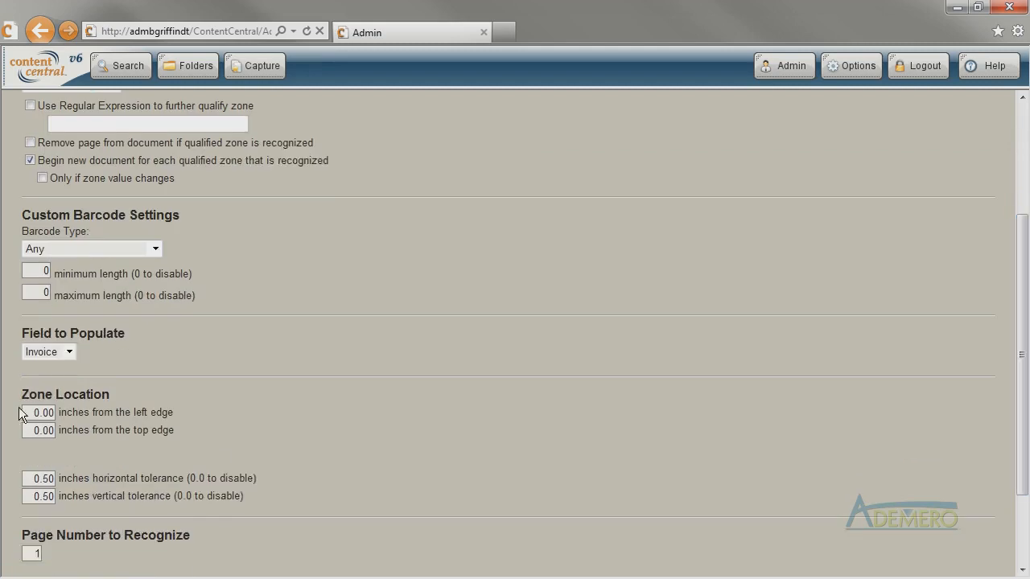
text(3.00)
key(Tab)
text(4.50)
key(Tab)
scroll(64, 483, down, 2)
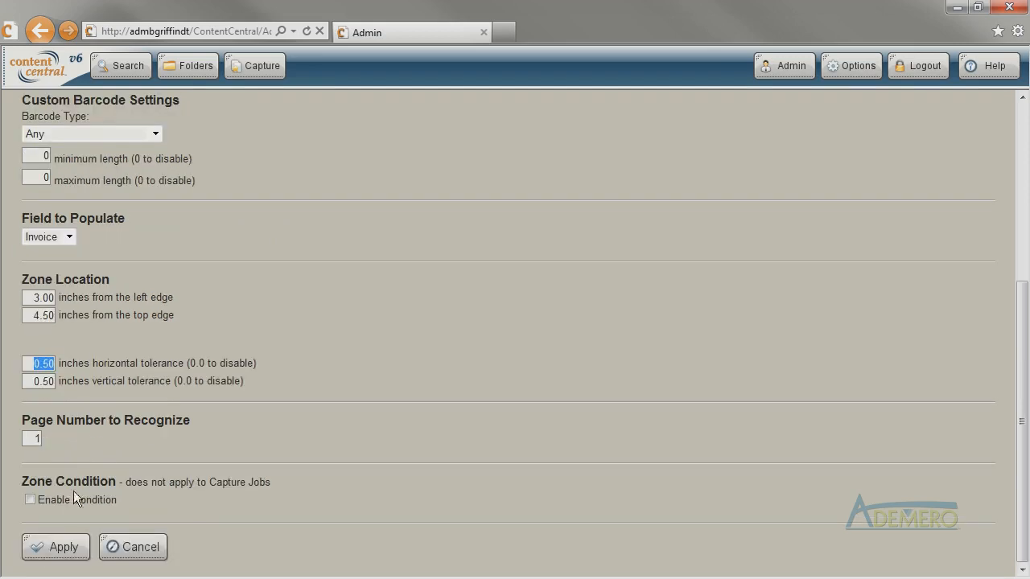
click(56, 546)
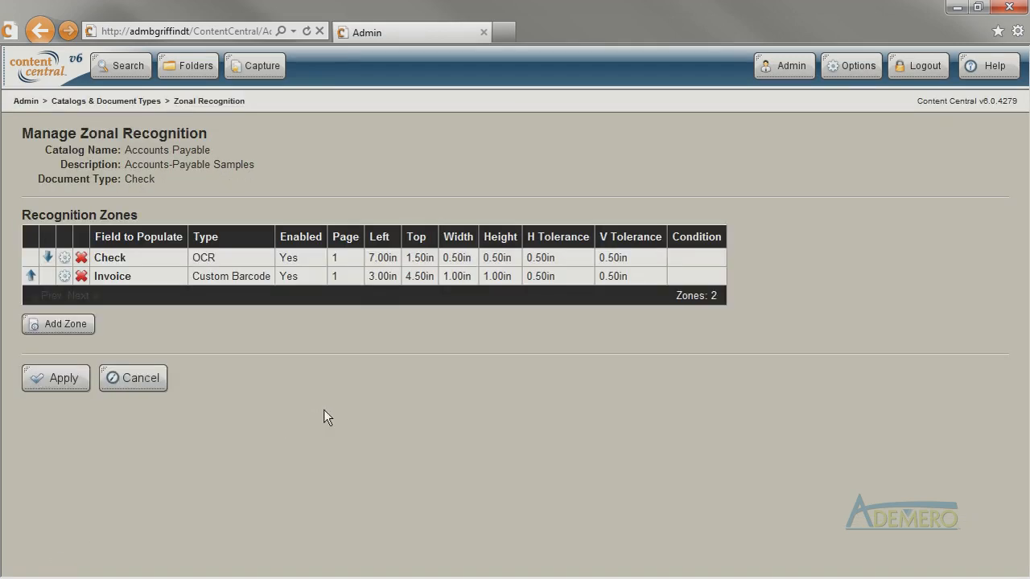